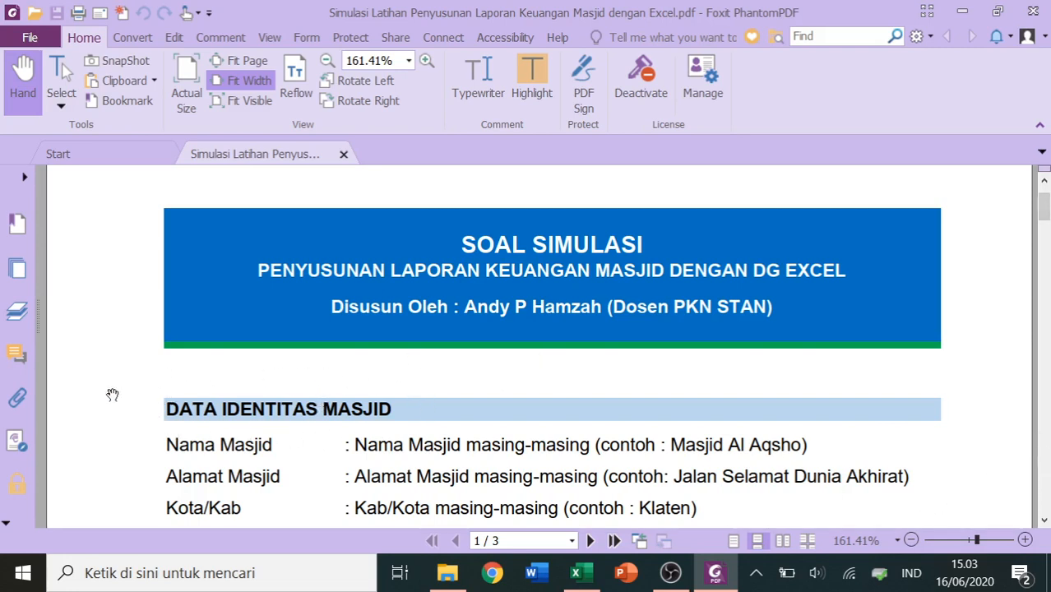
Read through the exercise PDF's identity, budget, opening balance and transaction sections, and return to its beginning
scroll(226, 411, down, 1)
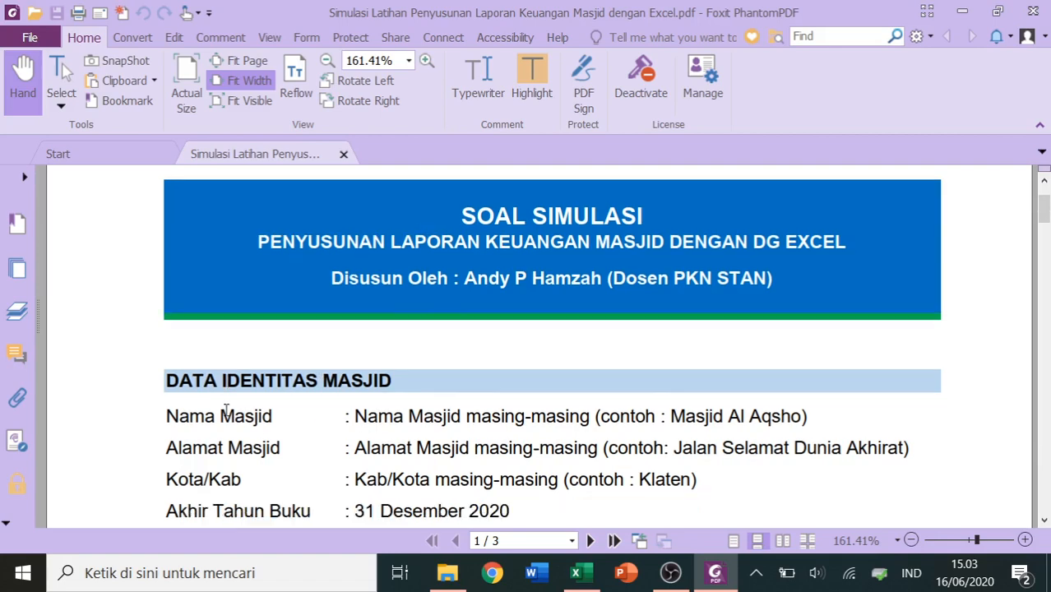
scroll(226, 411, down, 6)
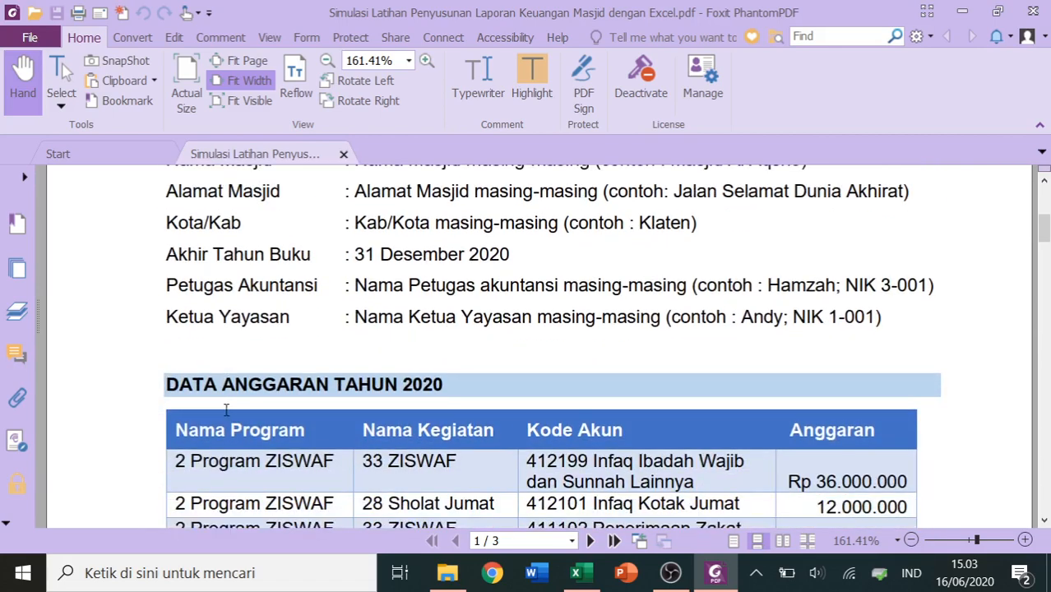
scroll(226, 408, down, 4)
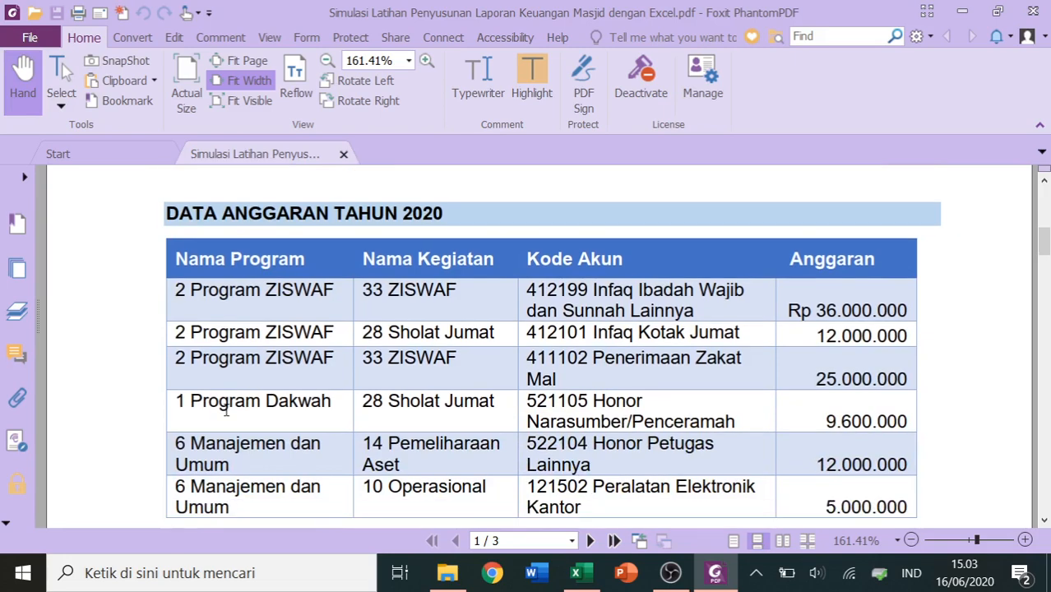
scroll(227, 411, down, 10)
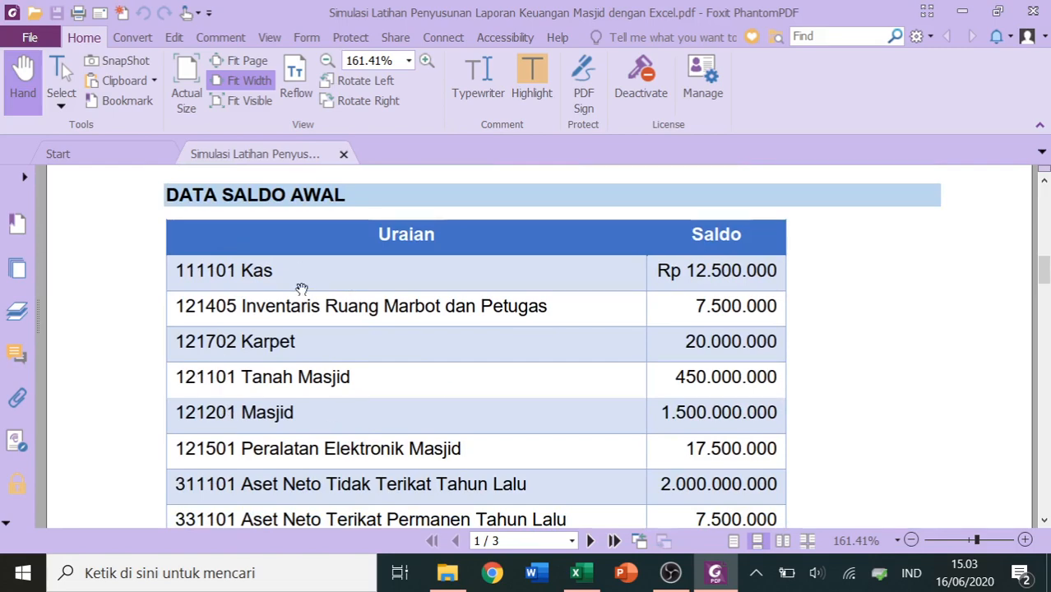
scroll(301, 288, down, 10)
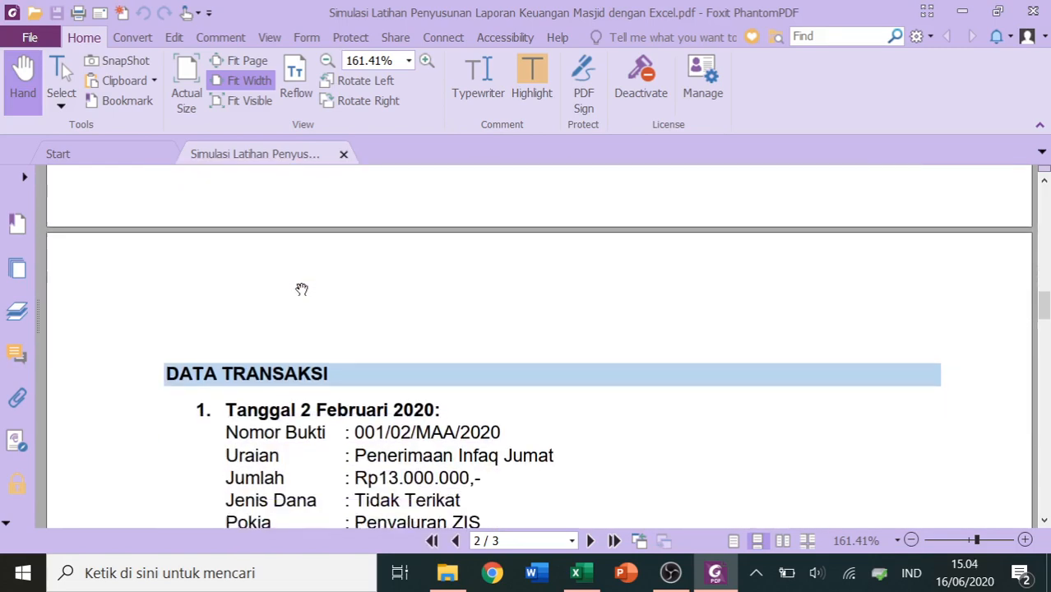
scroll(302, 289, down, 3)
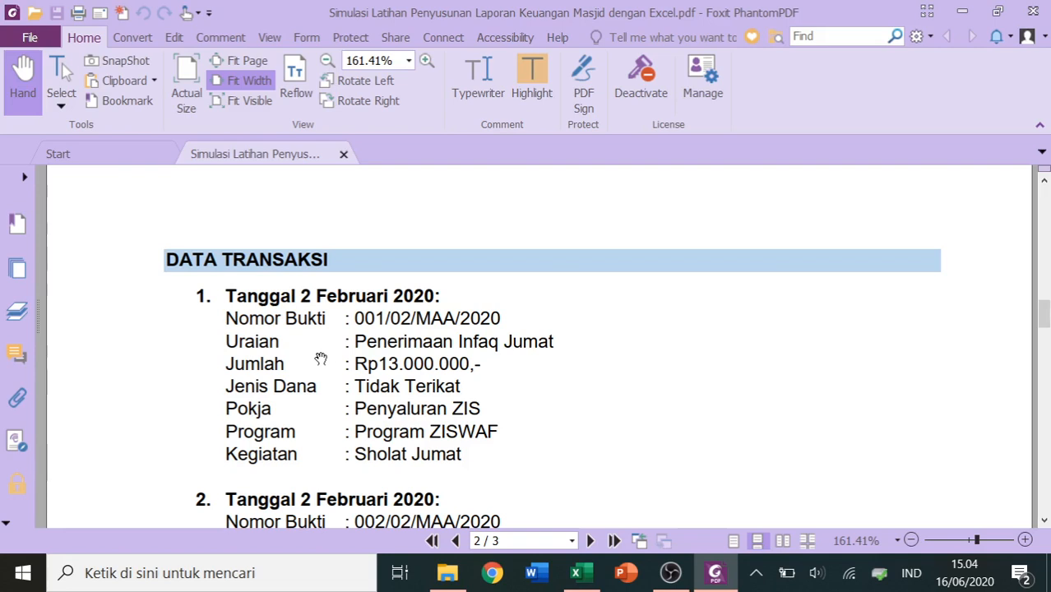
key(Home)
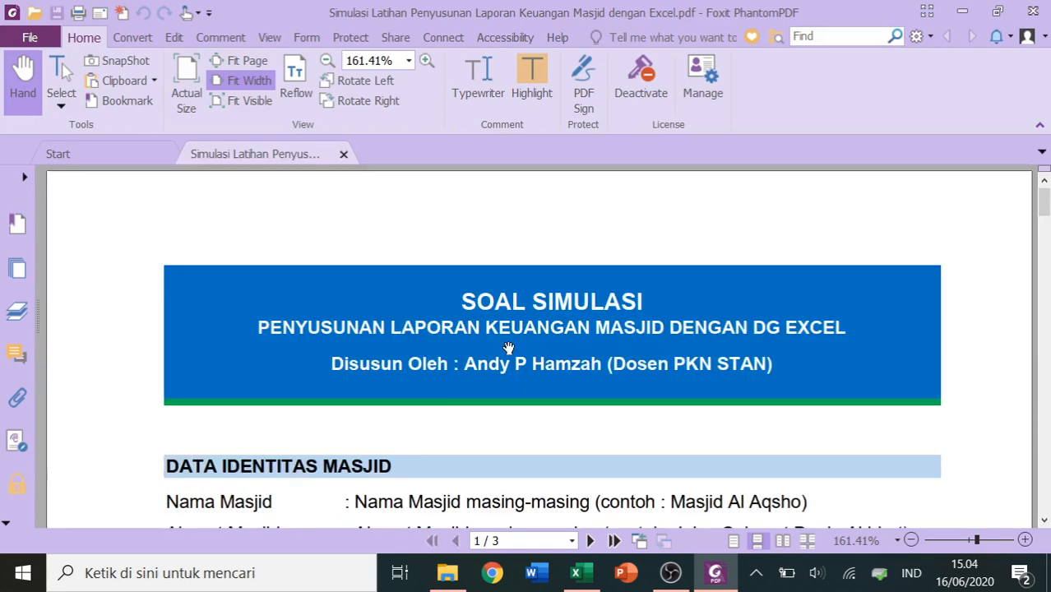
Switch to the Excel workbook and enter Masjid Al Aqsho as the mosque name on the home sheet, following the Foxit PDF
click(584, 575)
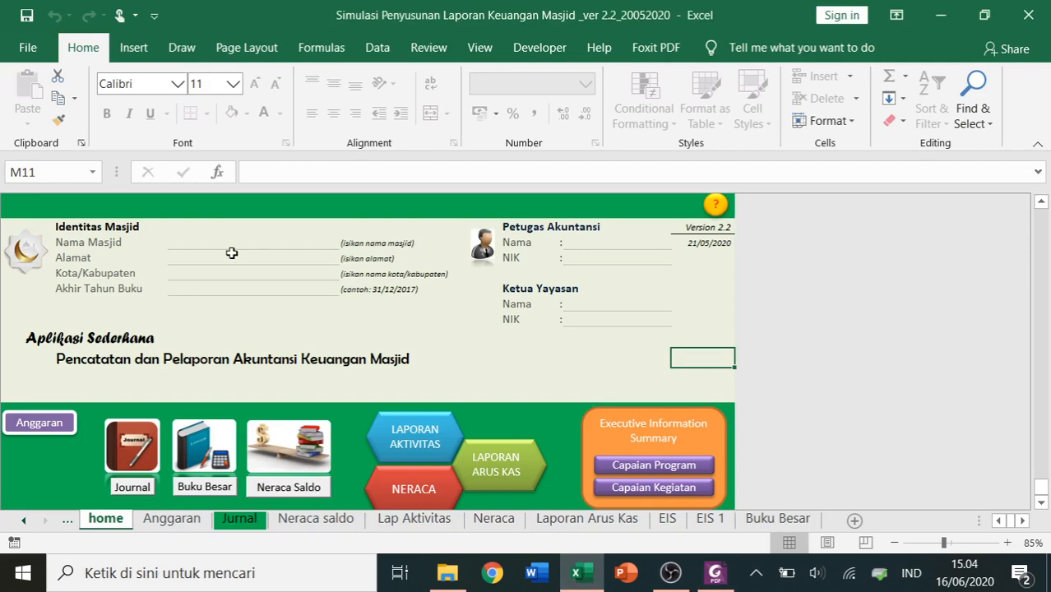
click(179, 242)
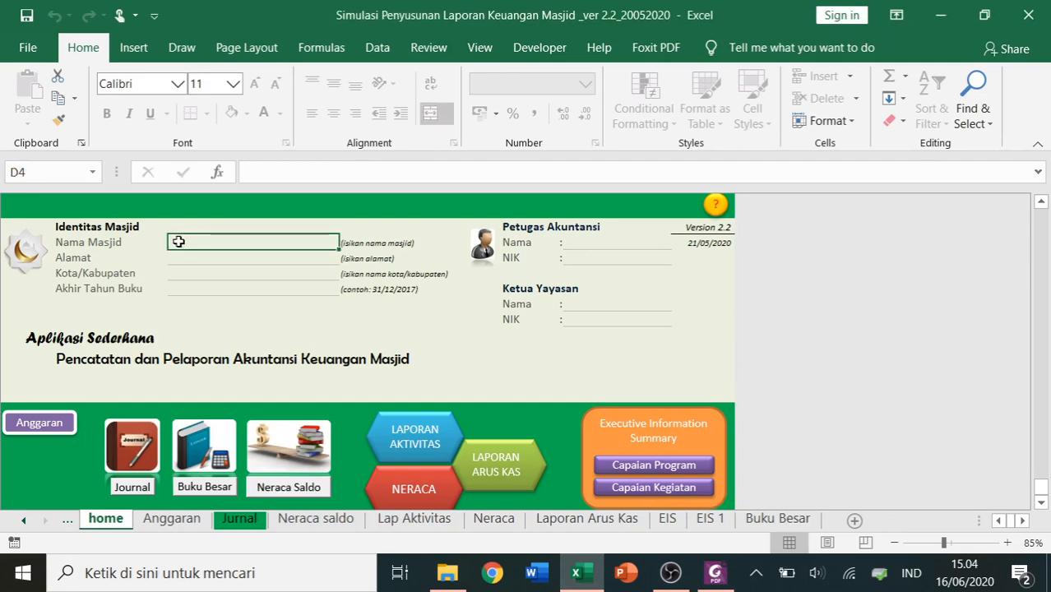
key(alt+Tab)
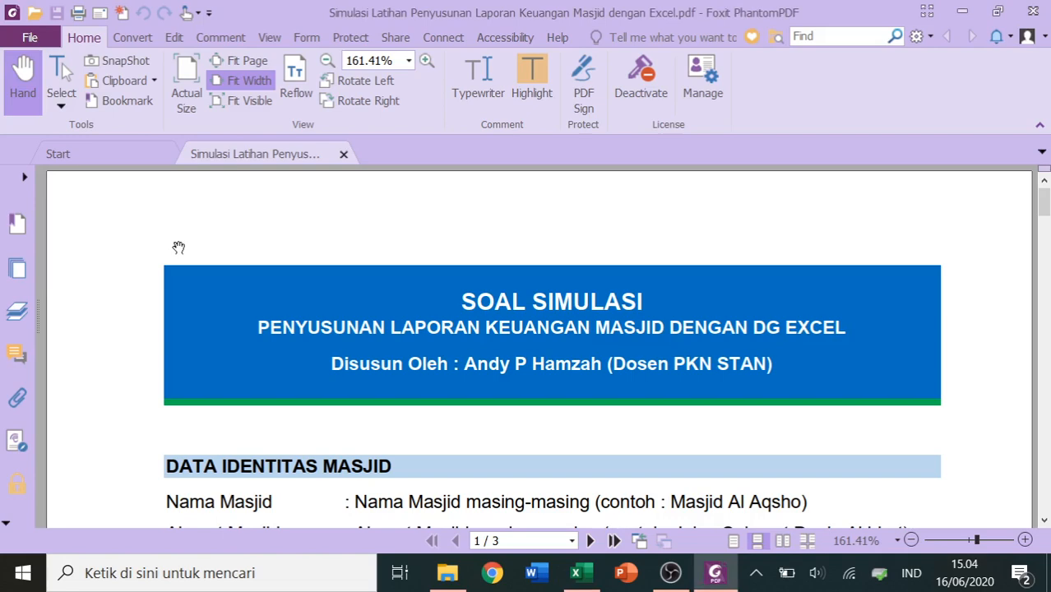
scroll(178, 248, down, 3)
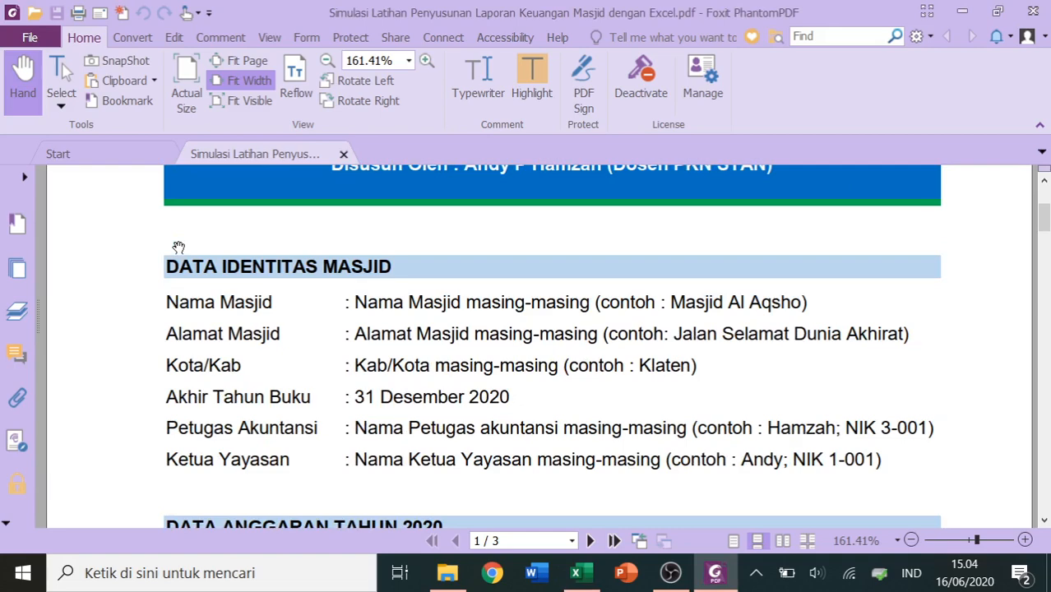
key(alt+Tab)
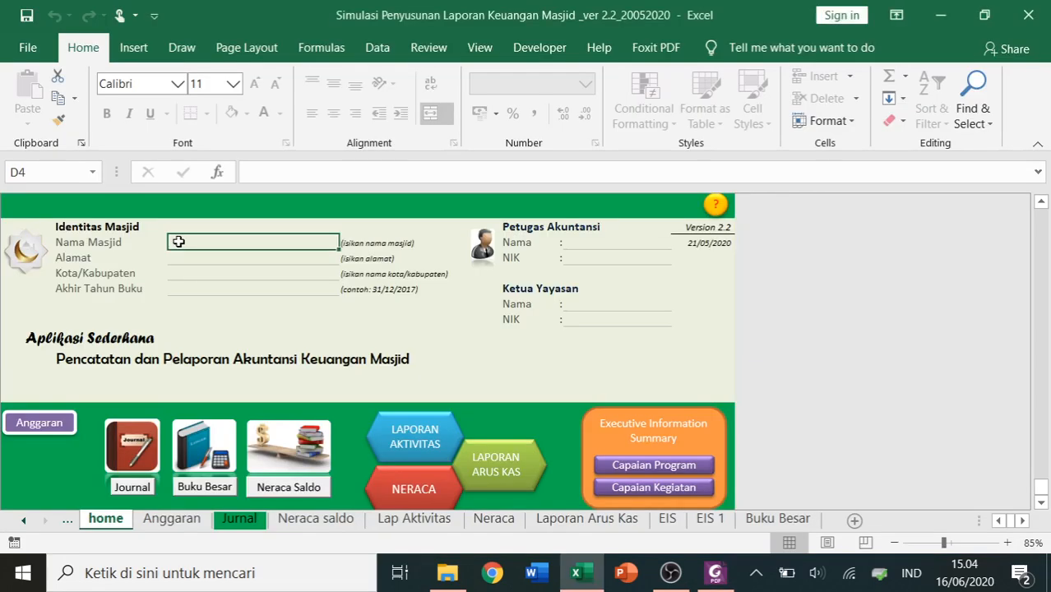
text(Ma)
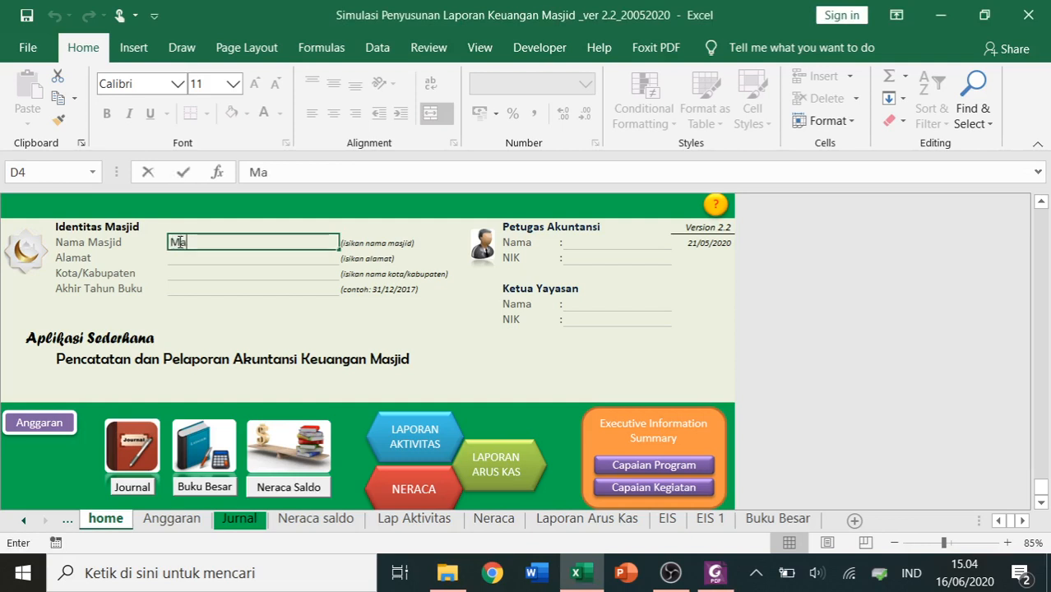
text(sjid Al)
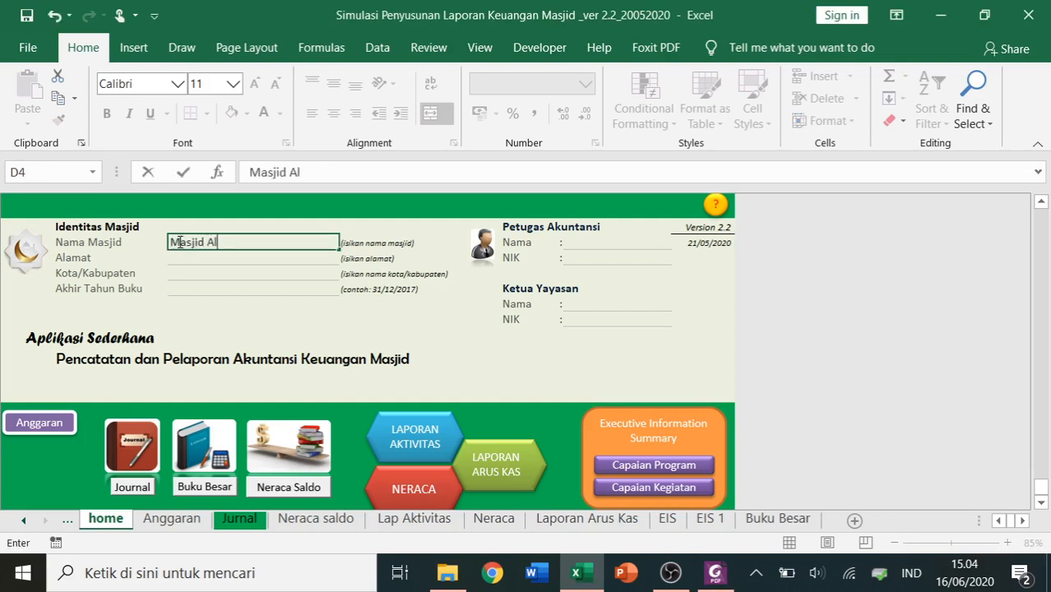
text( Aqsho)
key(Return)
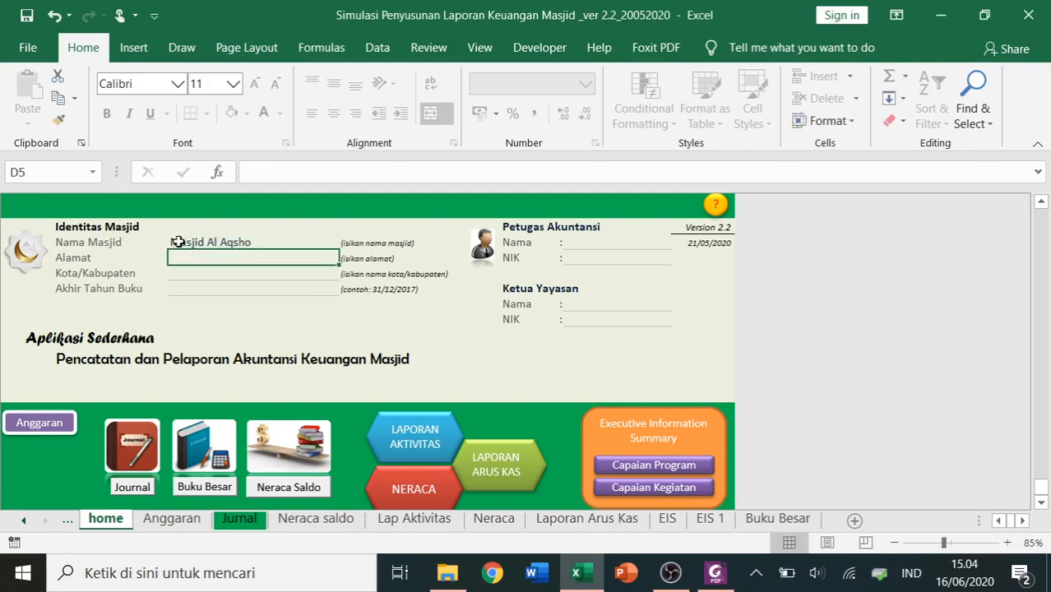
Fill in the mosque's street address (Alamat) on the Excel home sheet with the example from the exercise PDF
key(alt+Tab)
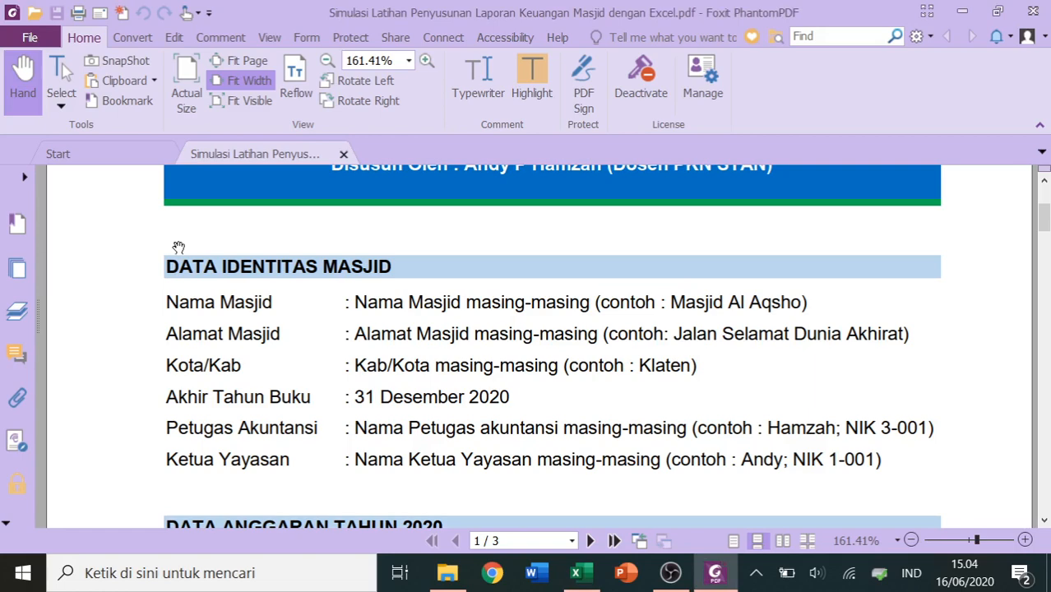
key(alt+Tab)
text(J)
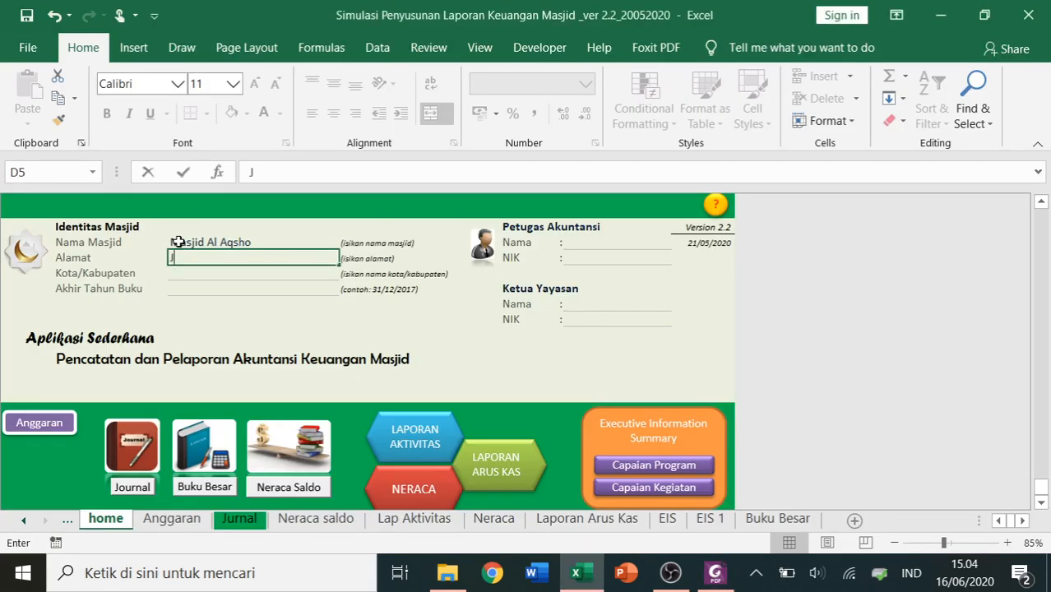
text(alan Selama)
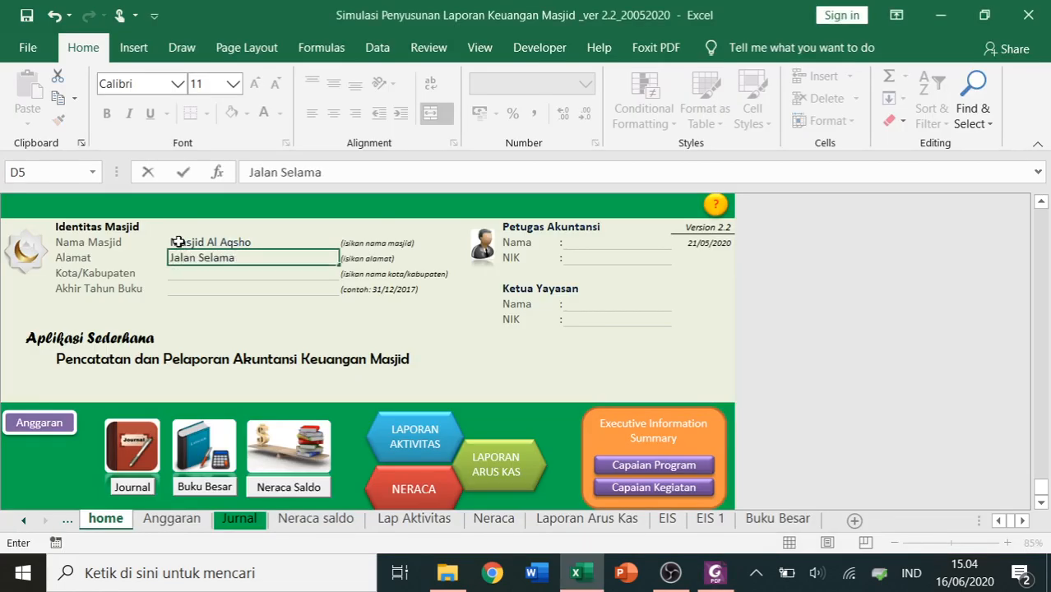
text(t Dunia Akhirat)
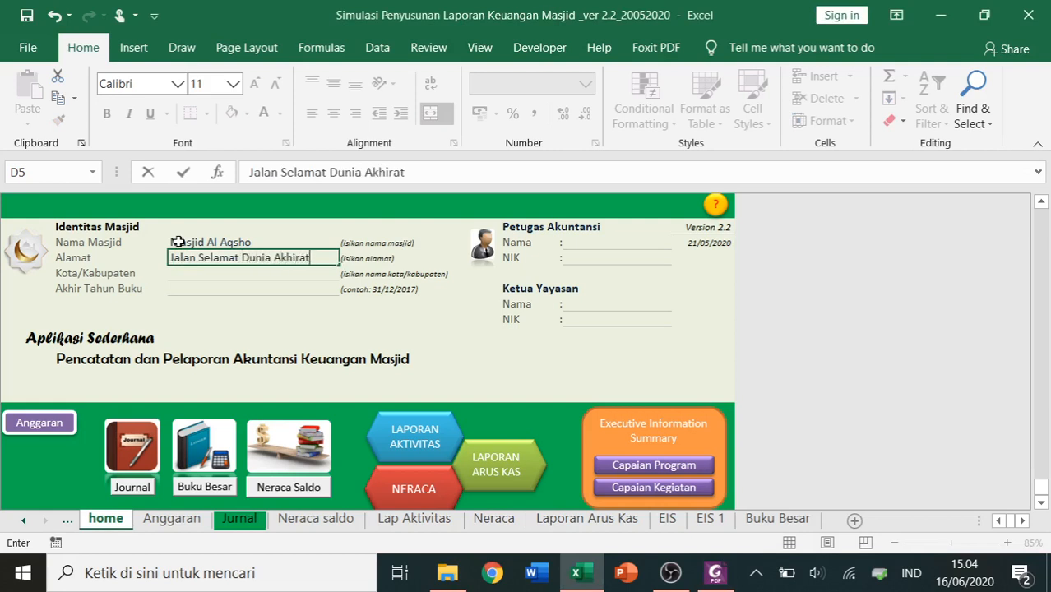
key(Return)
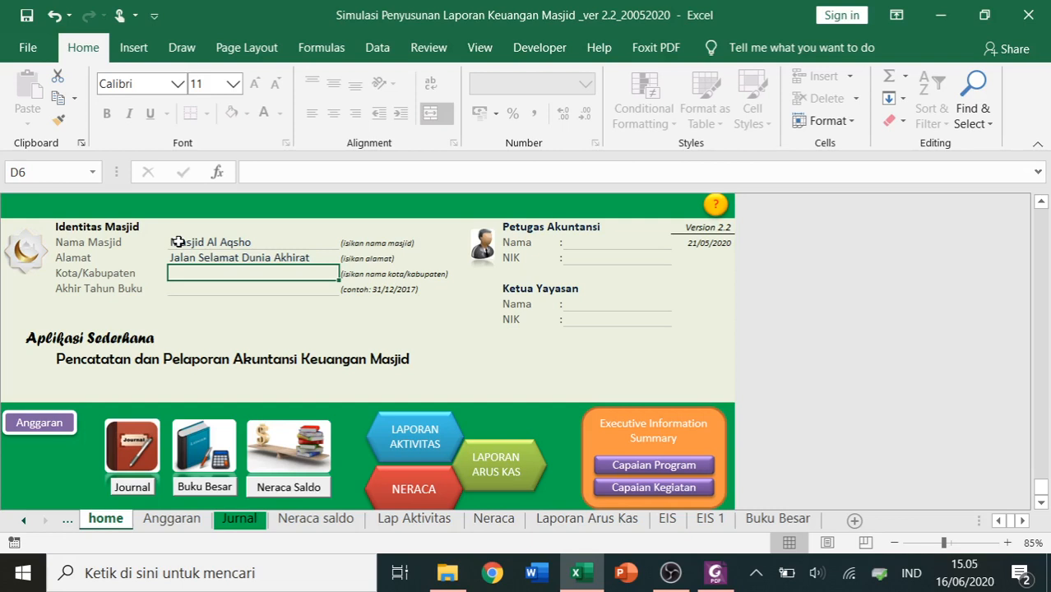
Enter Klaten as Kota/Kabupaten and 31/12/20 as Akhir Tahun Buku, checking the date in the exercise PDF
text(Klaten)
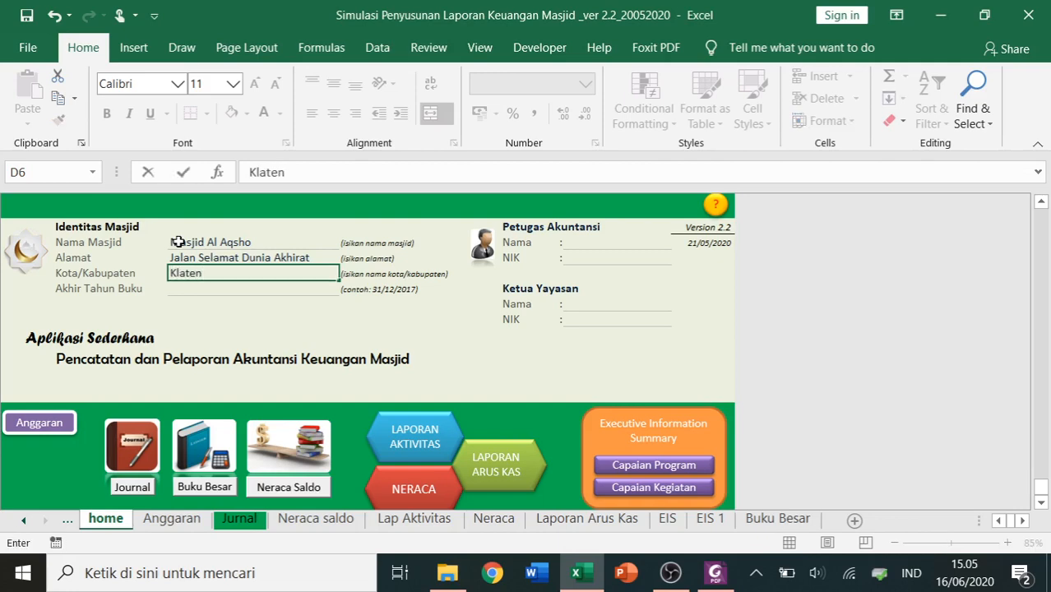
key(Return)
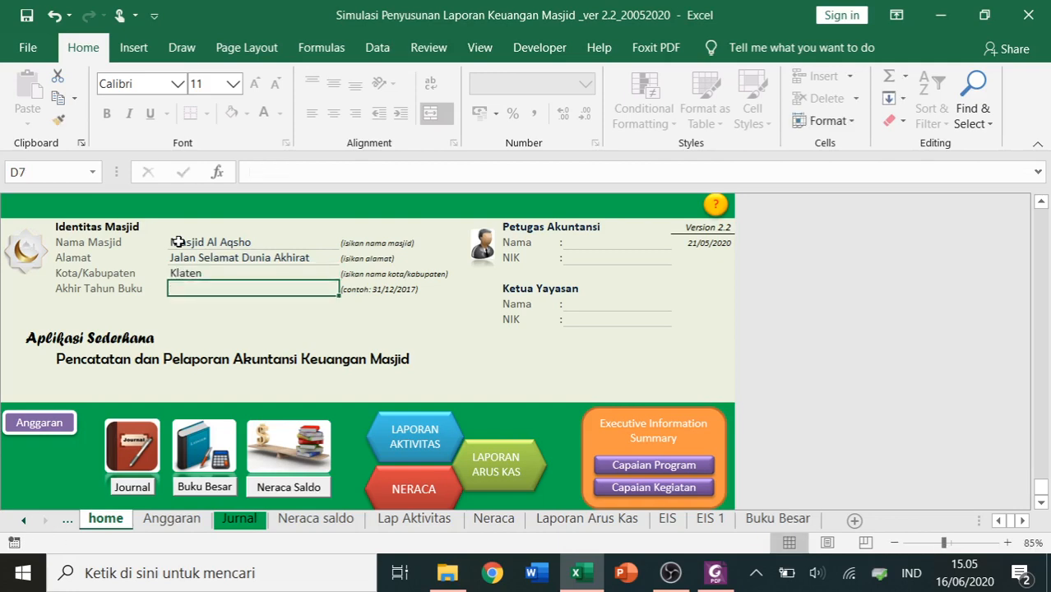
key(alt+Tab)
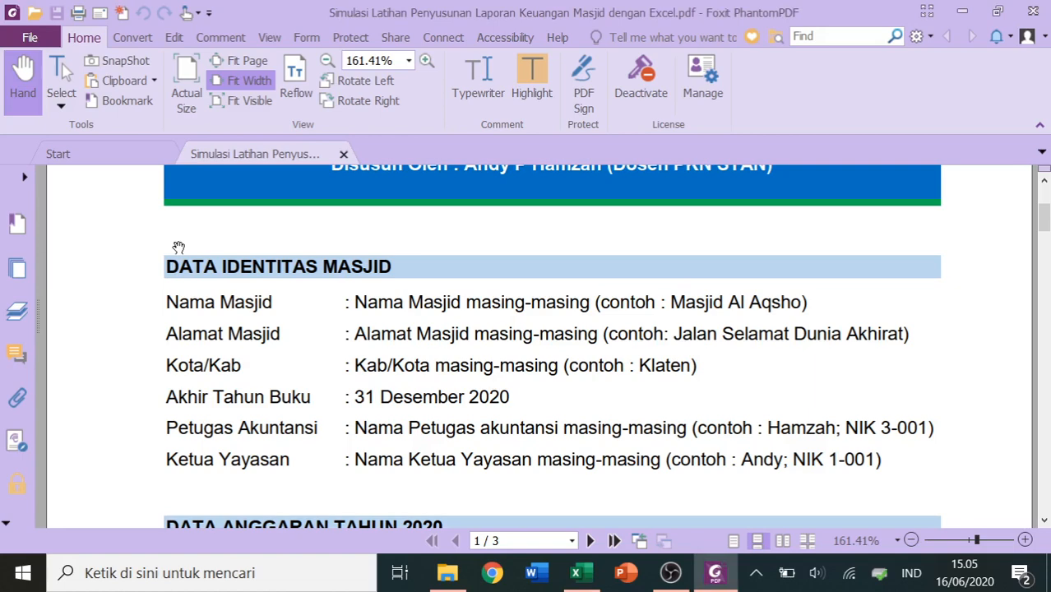
key(alt+Tab)
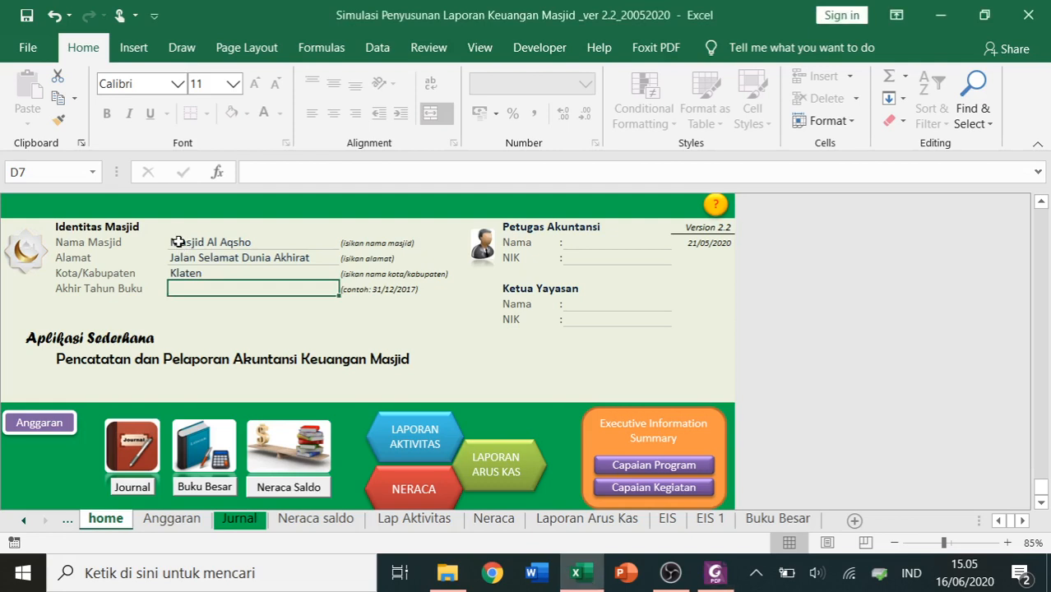
text(31/)
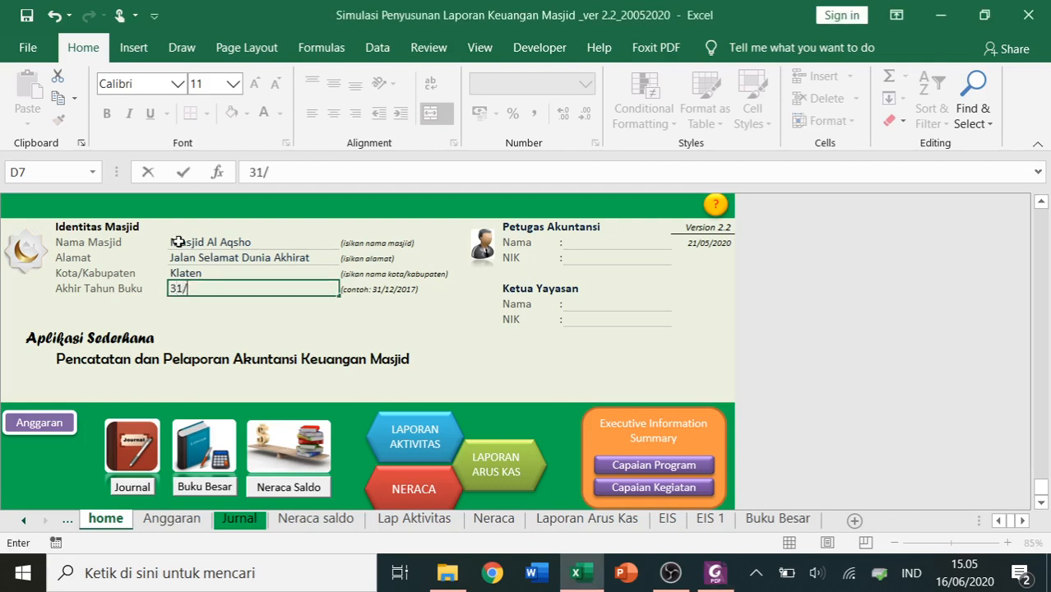
text(12/20)
key(Return)
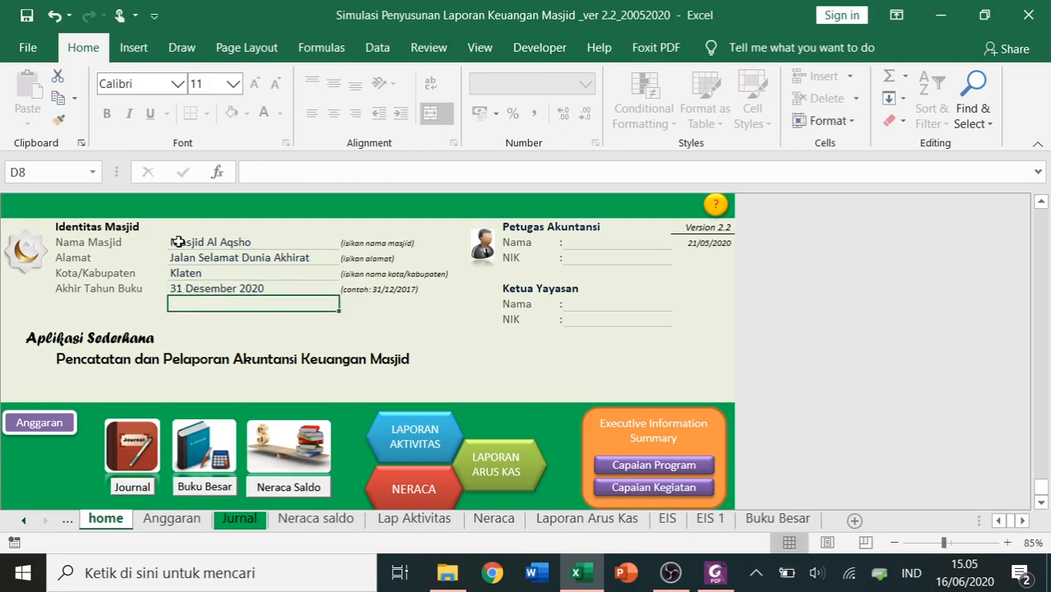
Fill in the name and NIK under Petugas Akuntansi with the example details from the exercise PDF
click(594, 244)
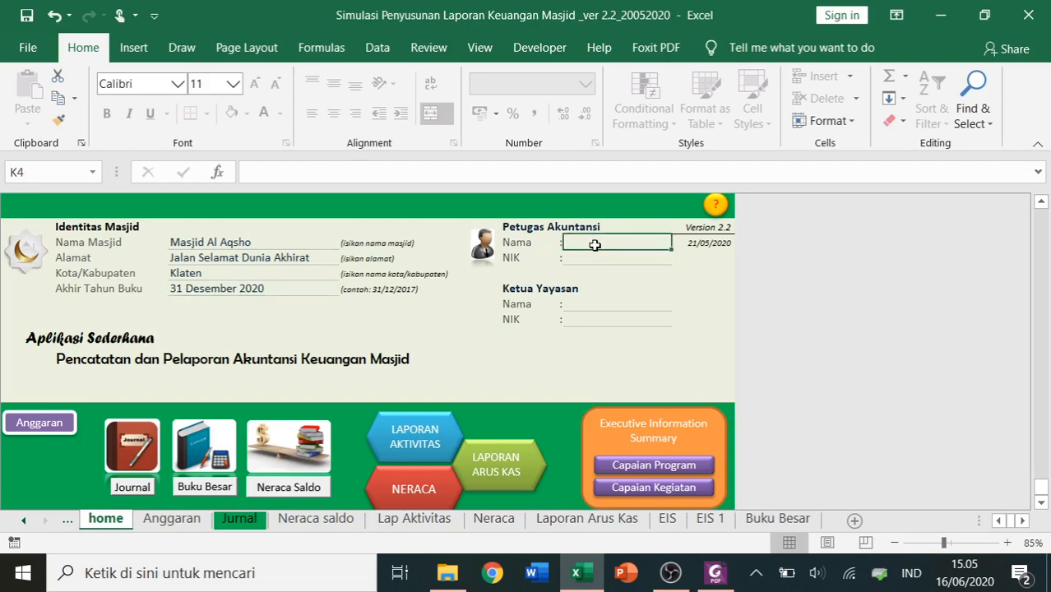
key(alt+Tab)
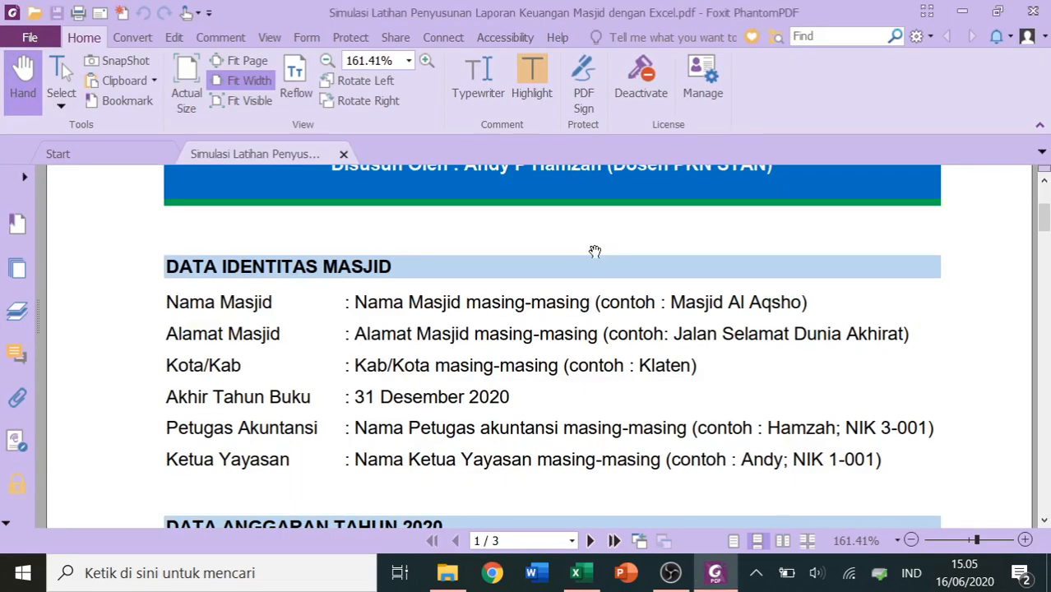
key(alt+Tab)
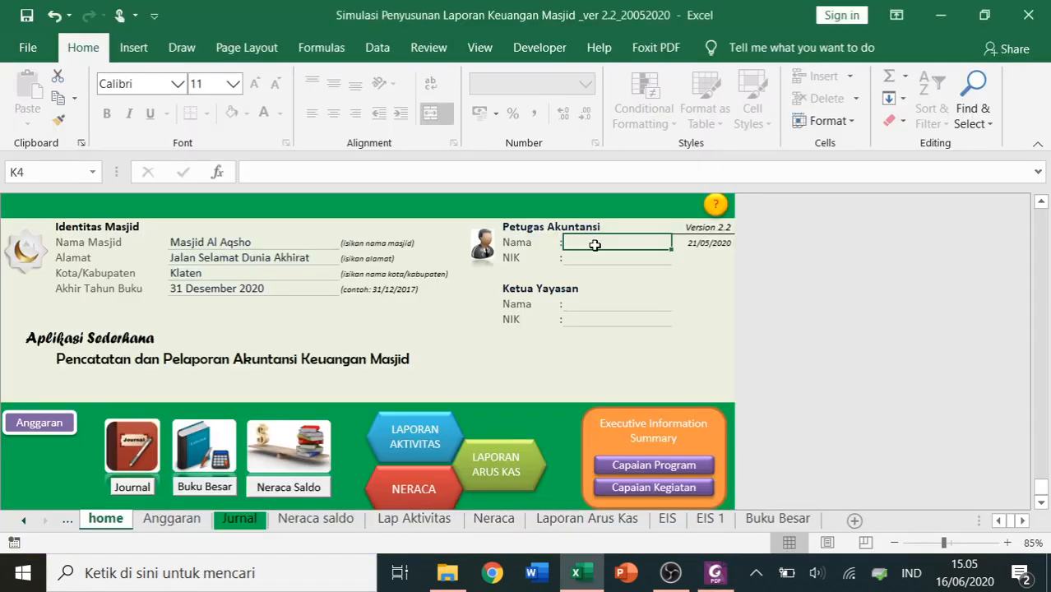
text(Hamzah)
key(Return)
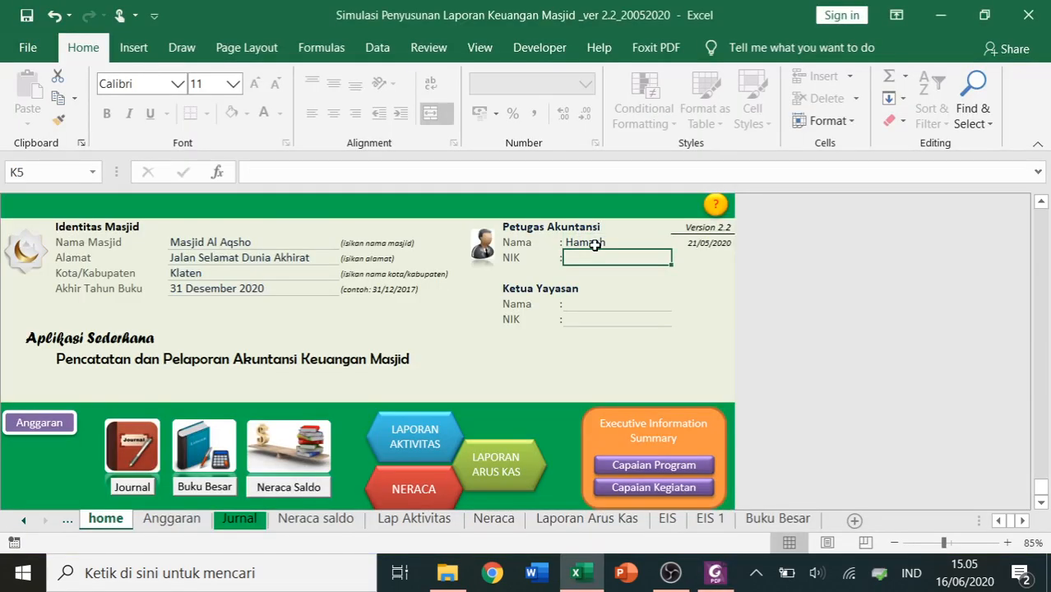
key(alt+Tab)
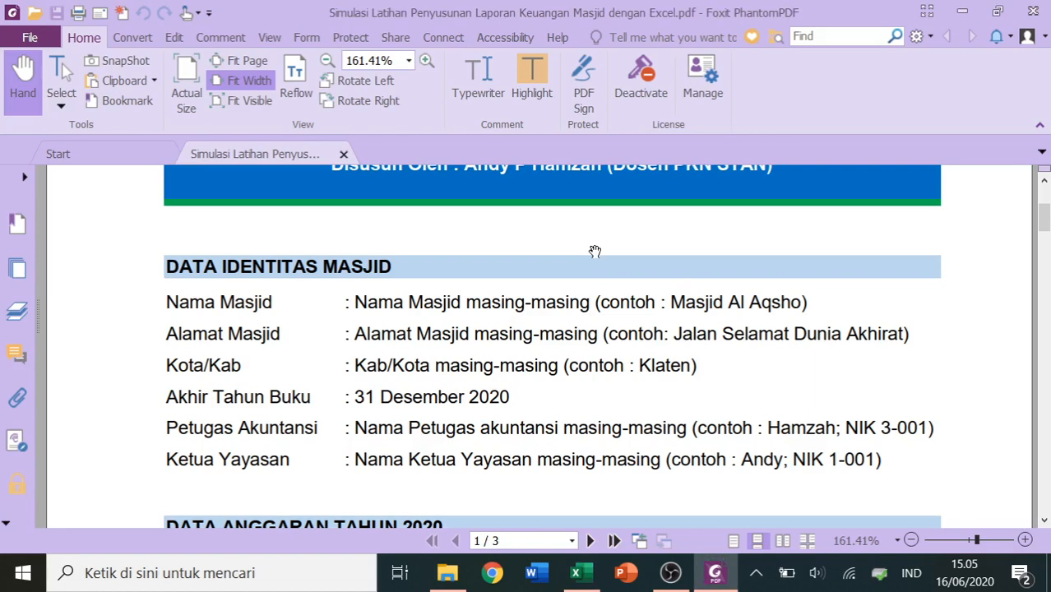
key(alt+Tab)
text(3-001)
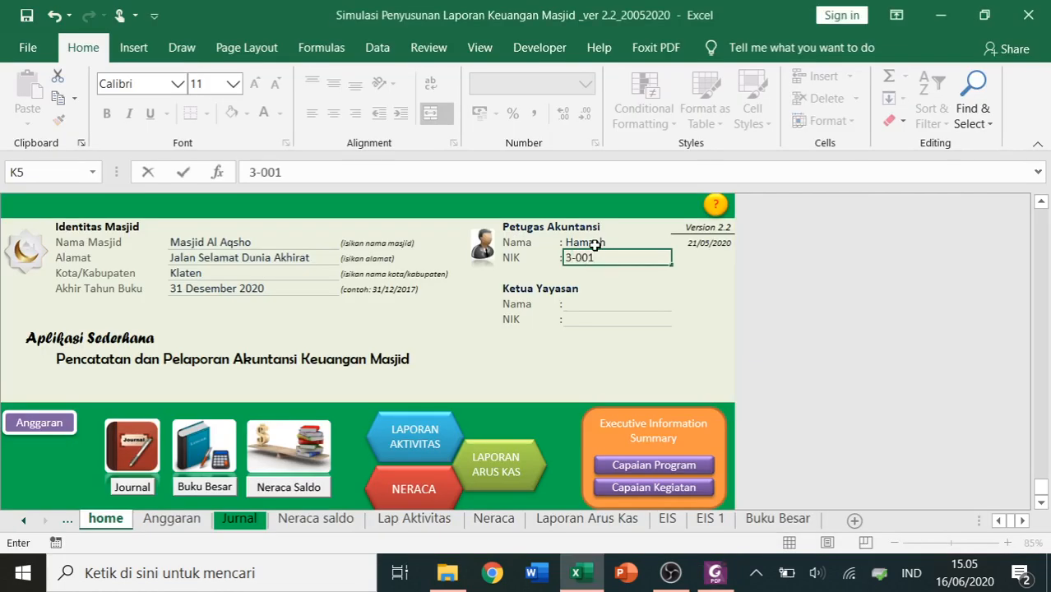
key(Return)
Fill in the name and NIK under Ketua Yayasan with the example details from the exercise PDF
key(Return)
key(Return)
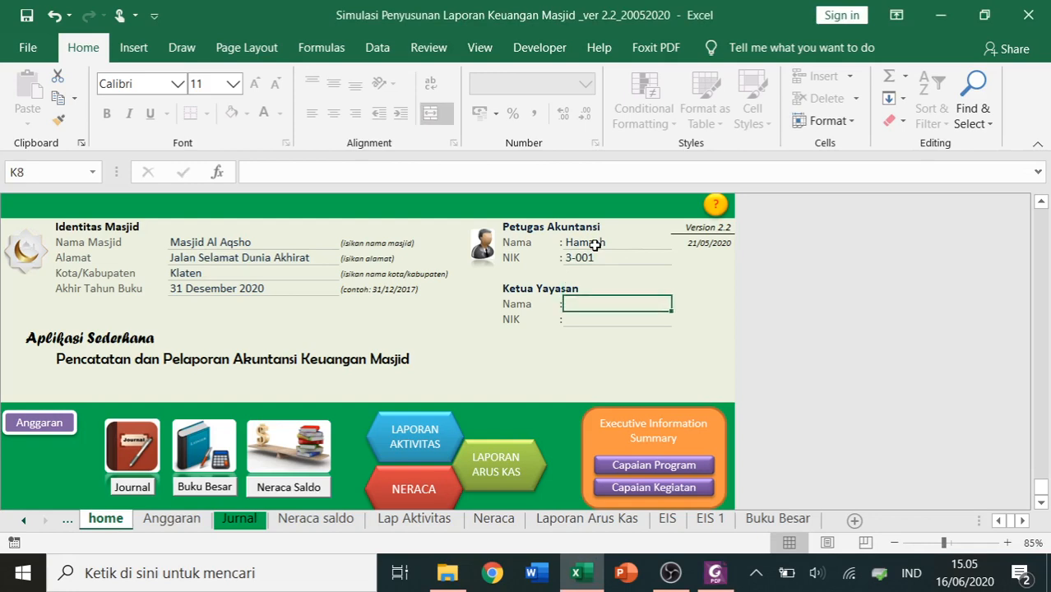
text(Andy)
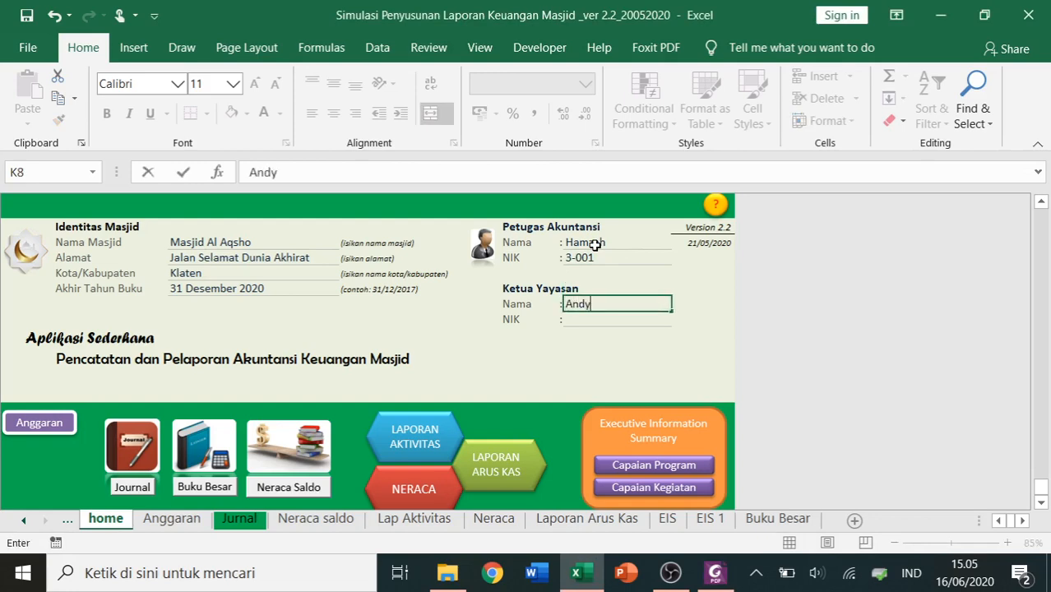
key(Return)
key(alt+Tab)
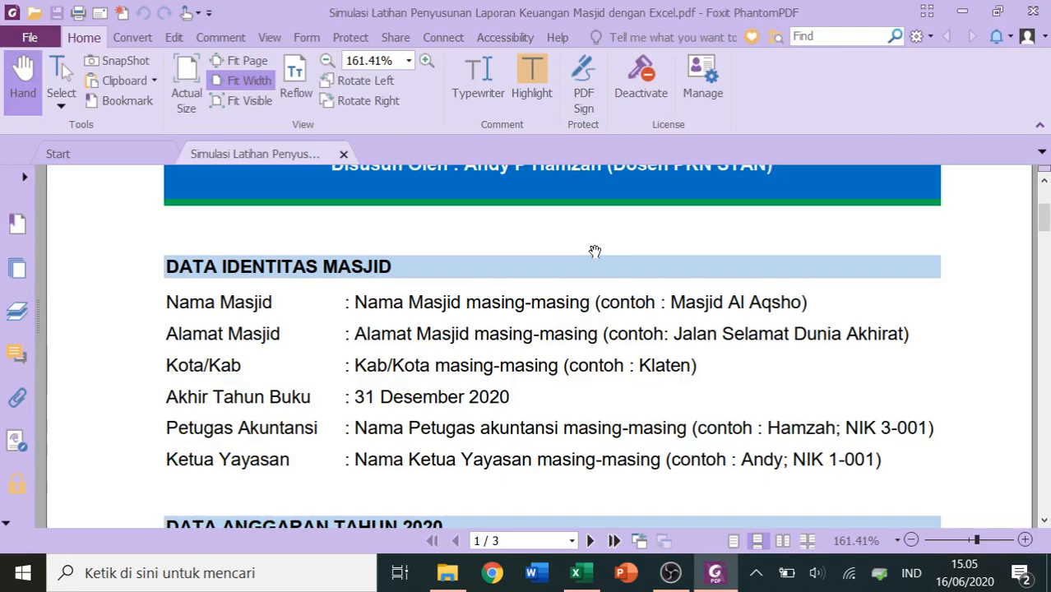
key(alt+Tab)
text(1)
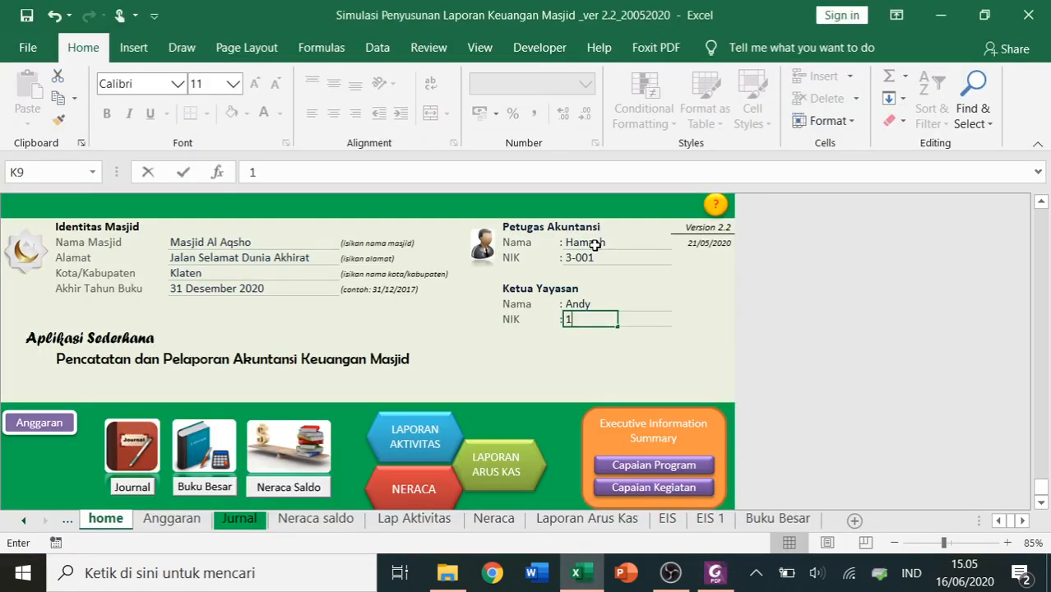
text(-001)
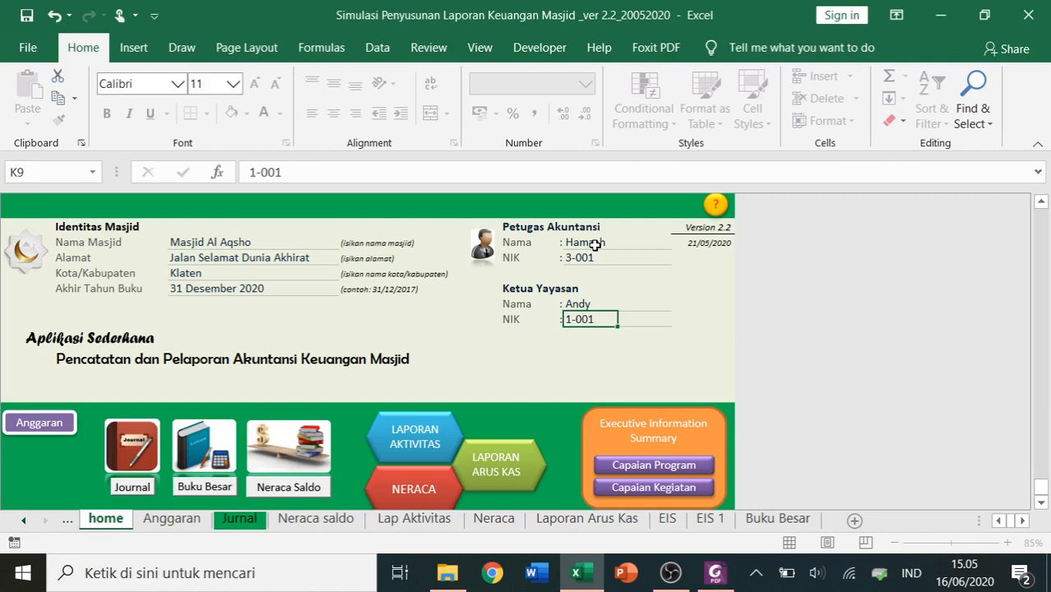
key(Return)
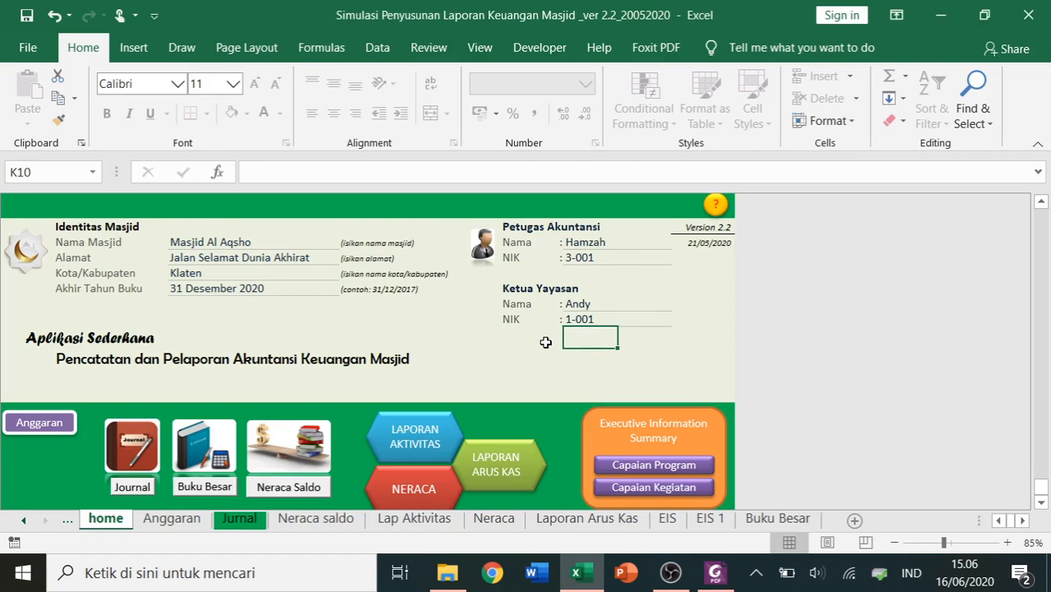
Check the mosque's identity in the header of the Neraca sheet and return to the home sheet
click(485, 523)
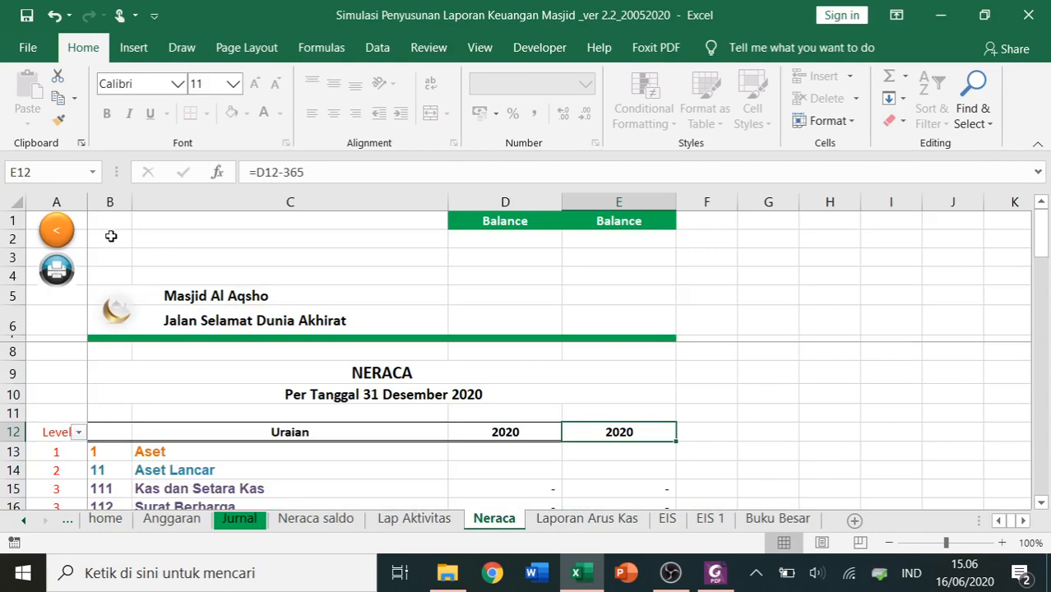
click(59, 231)
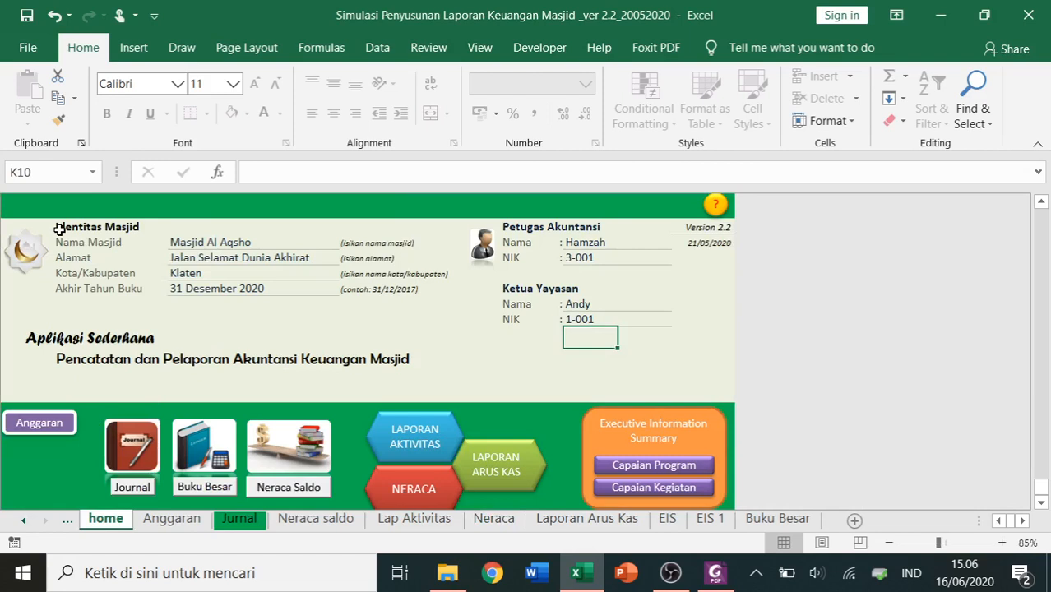